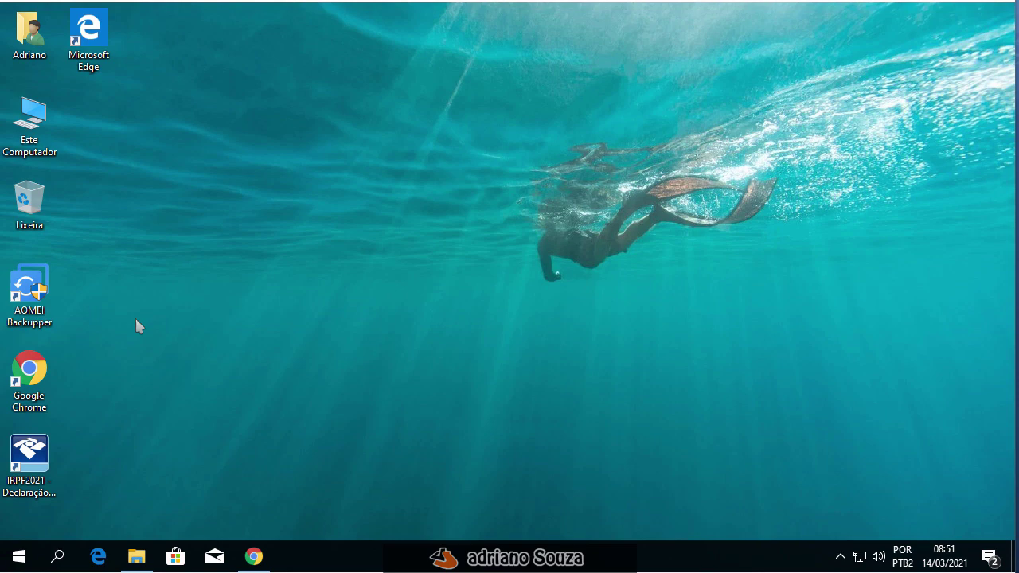
Step: Open the official AOMEI Backupper website, ubackup.com, from the Google results in Chrome and look over its home page
left_click(253, 557)
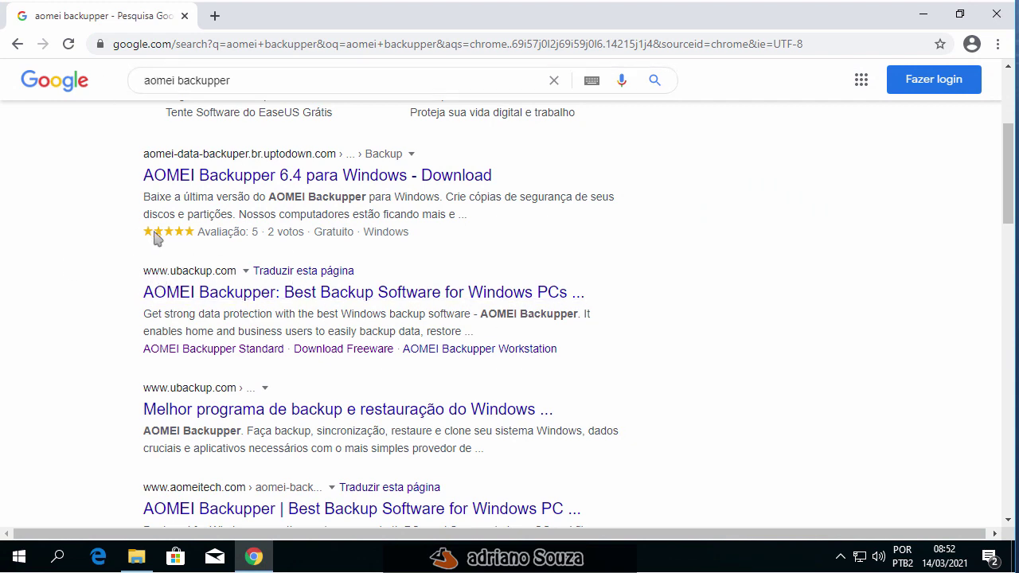
left_click(231, 296)
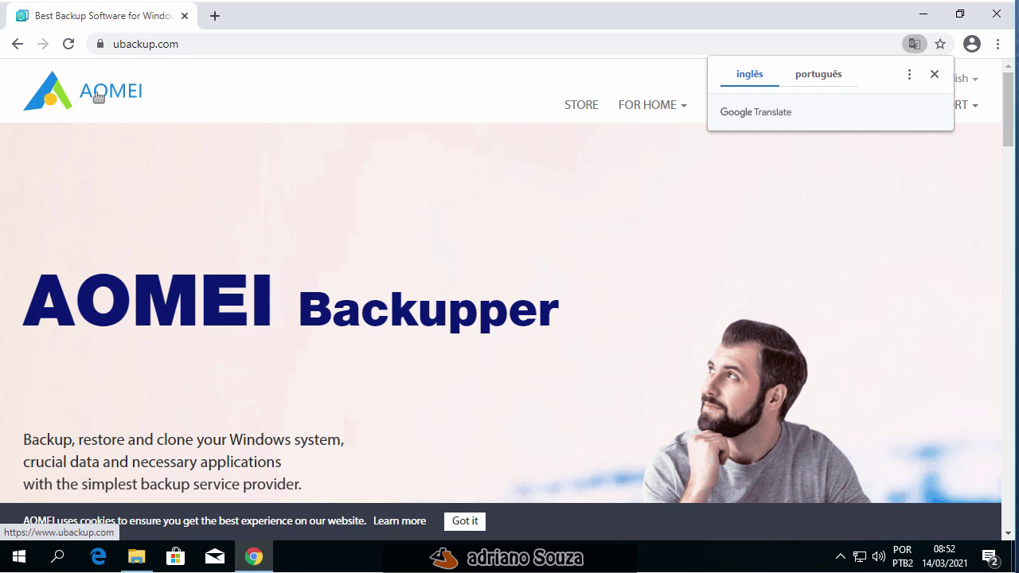
left_click(227, 50)
left_click(238, 50)
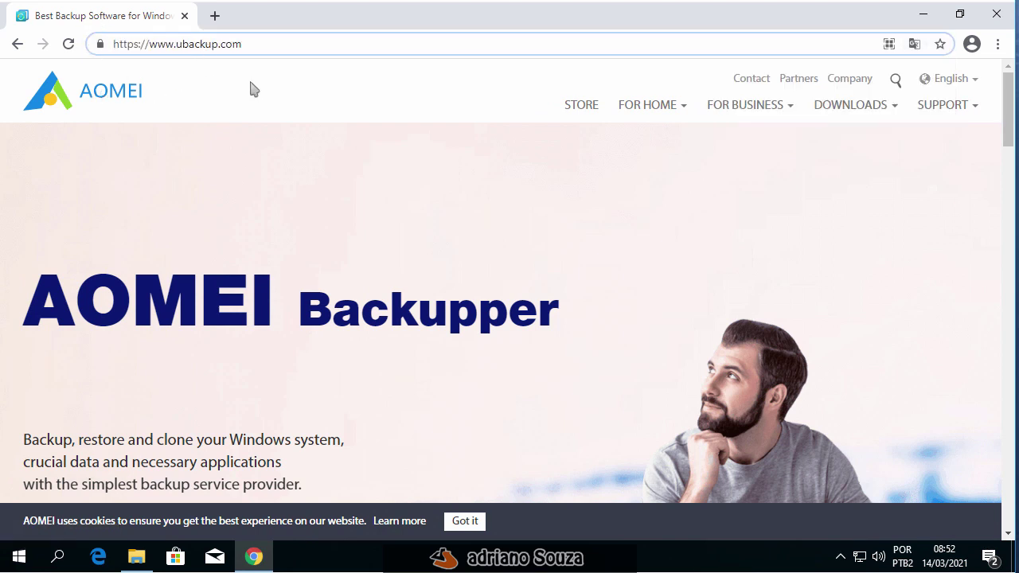
scroll(302, 233, "down", 2)
scroll(305, 234, "down", 4)
scroll(321, 325, "up", 6)
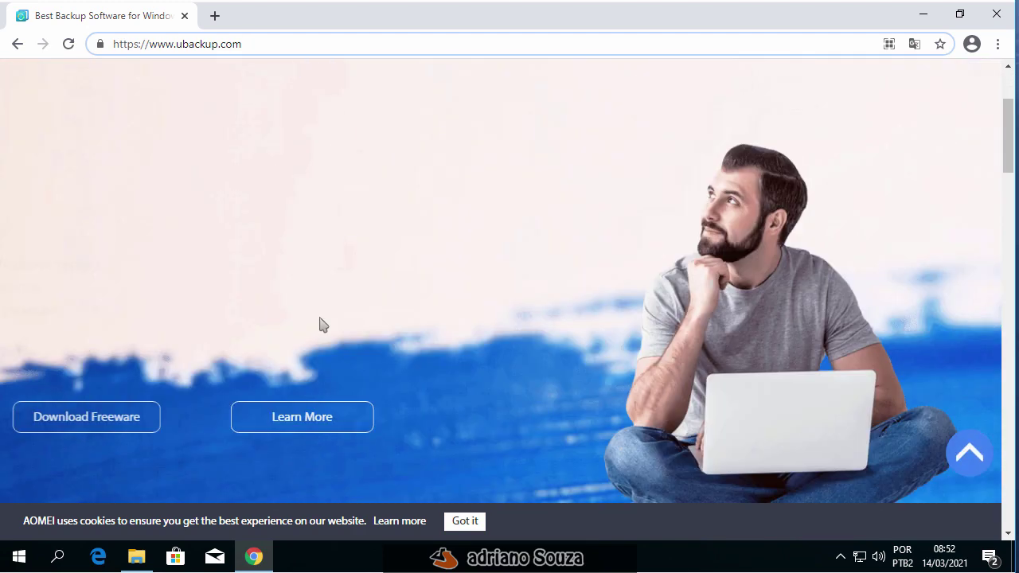
Step: View the product page of the free AOMEI Backupper Standard edition for home users, and close the browser
mouse_move(671, 114)
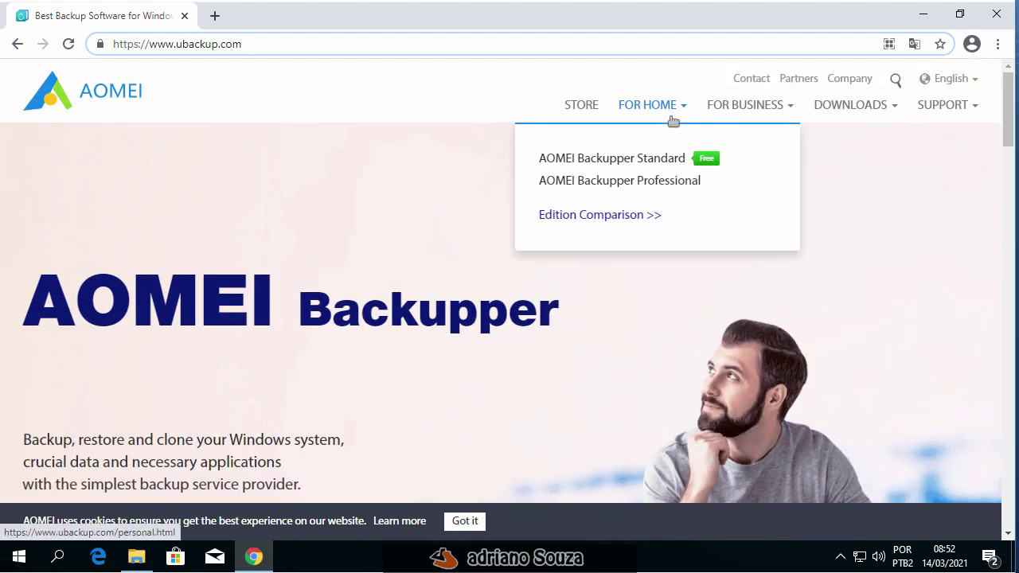
left_click(593, 159)
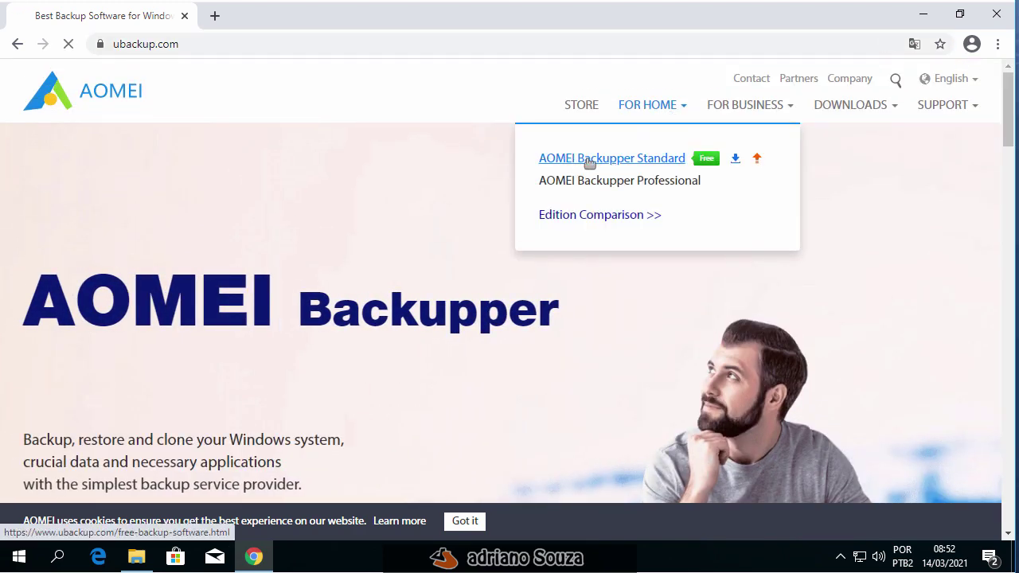
scroll(263, 393, "down", 1)
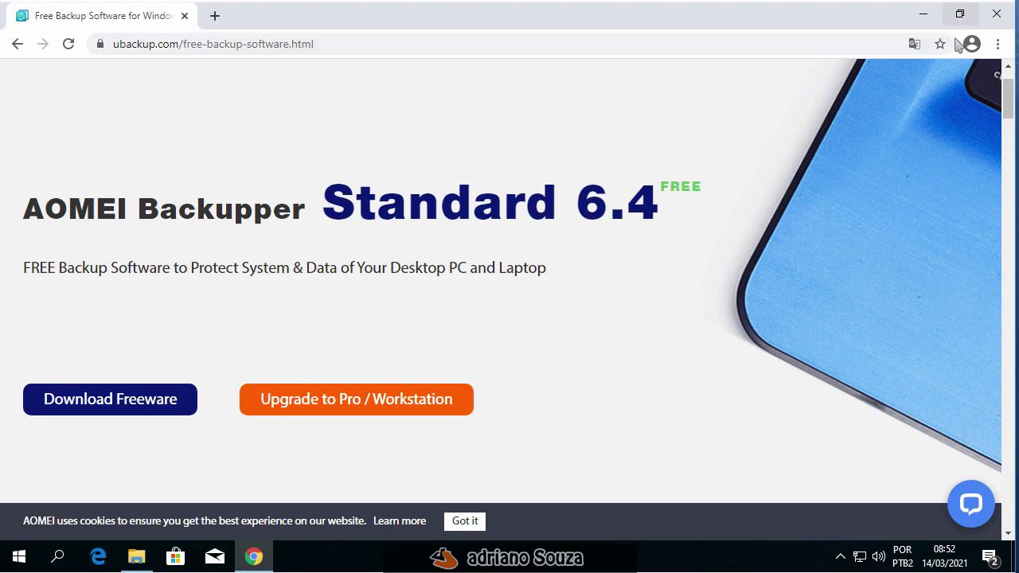
left_click(1001, 16)
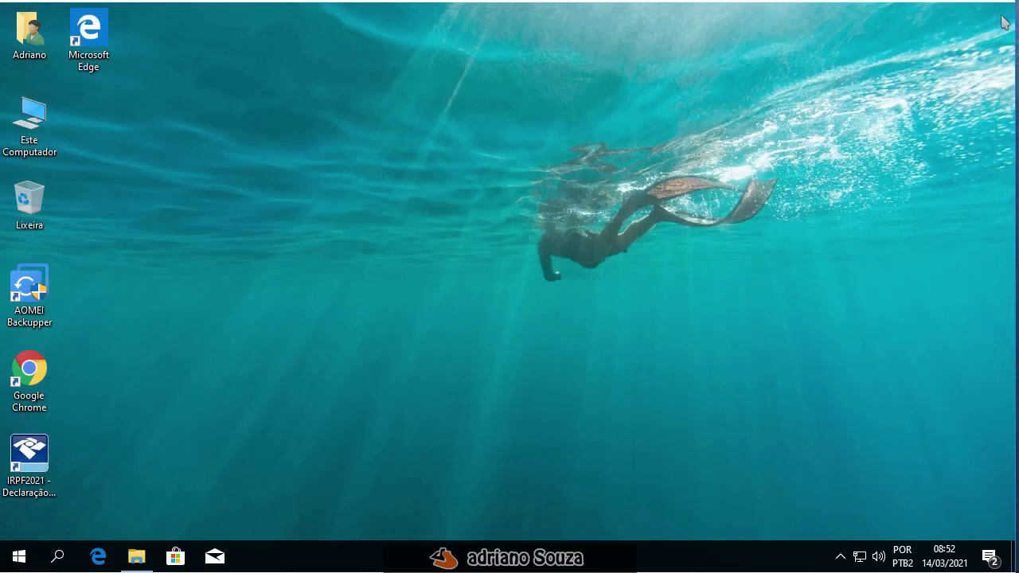
Step: Launch AOMEI Backupper with permission to make changes to the device, and check the computer's drives in File Explorer
double_click(29, 293)
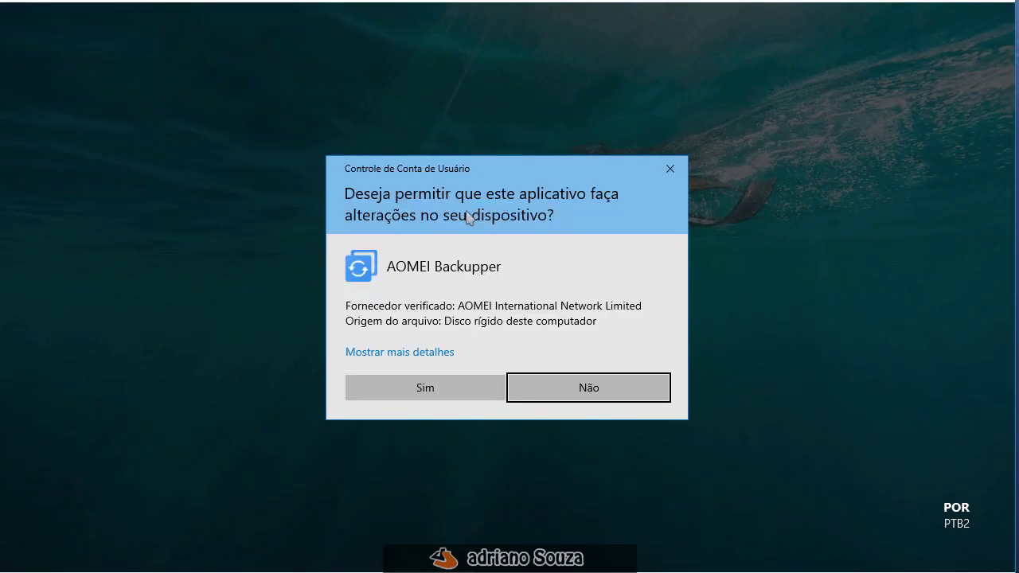
left_click(427, 395)
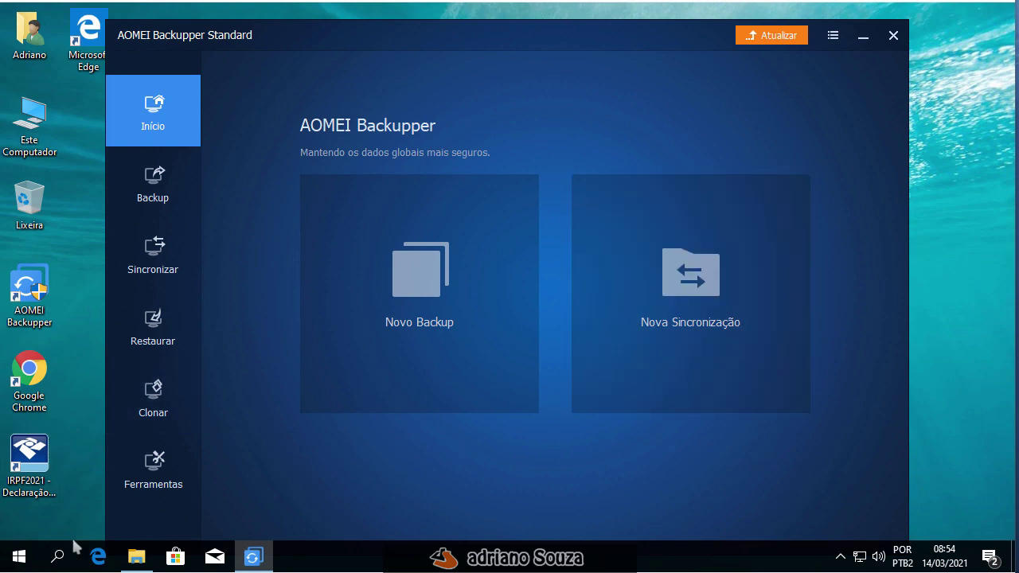
left_click(136, 556)
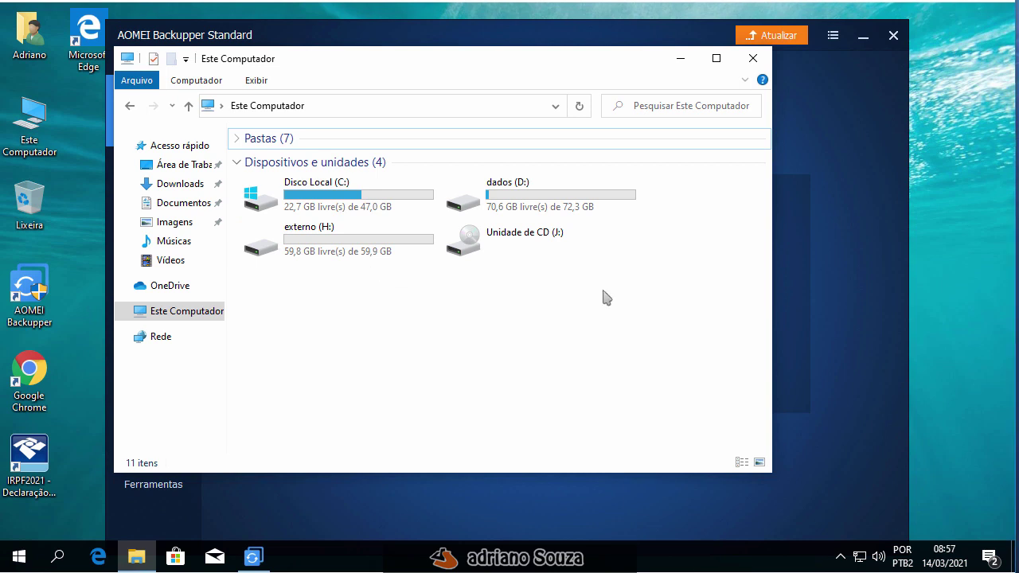
key("alt+F4")
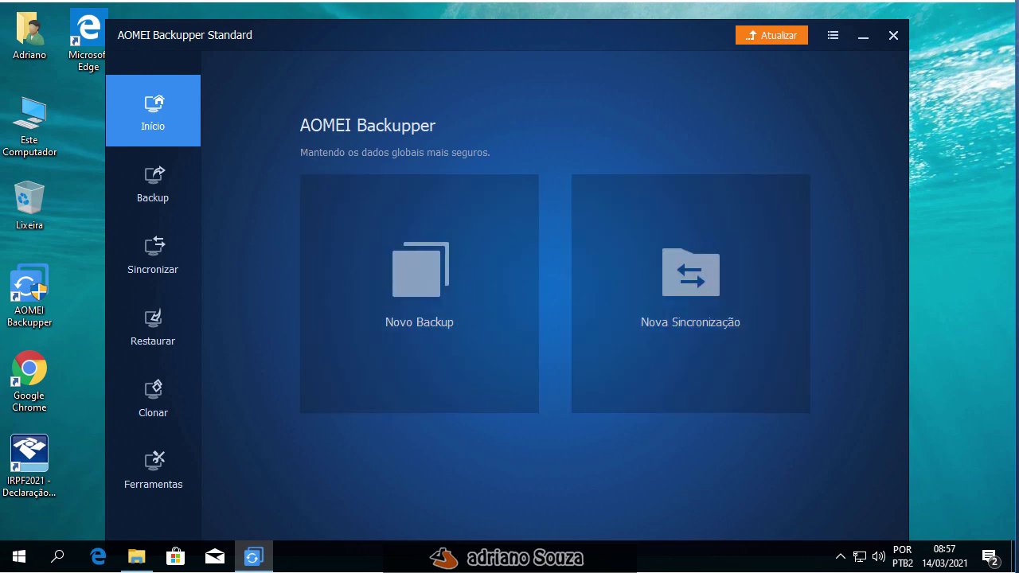
Step: Create a system backup task (Backup do Sistema) and set its destination to the externo (H:) drive
left_click(155, 184)
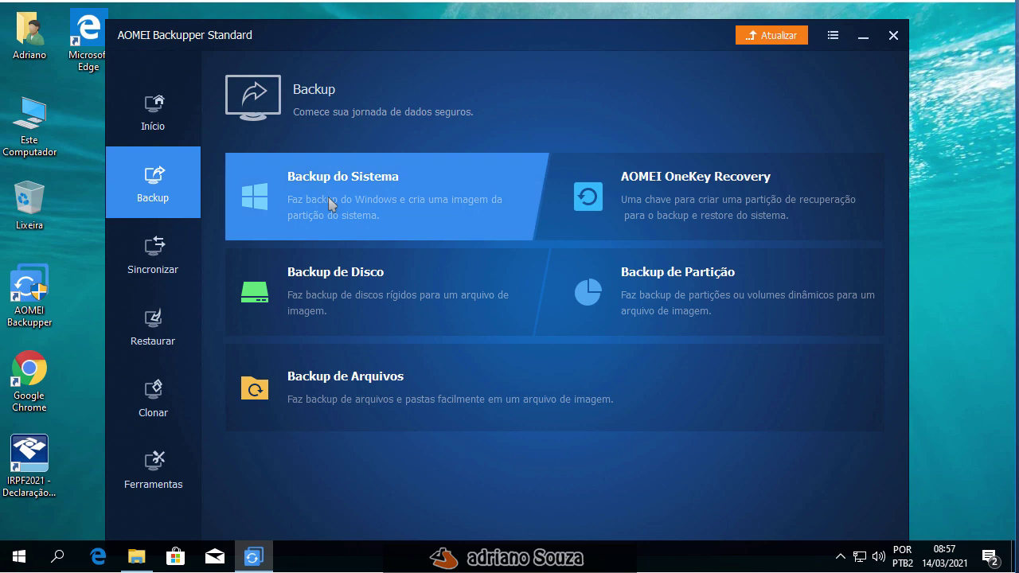
left_click(391, 172)
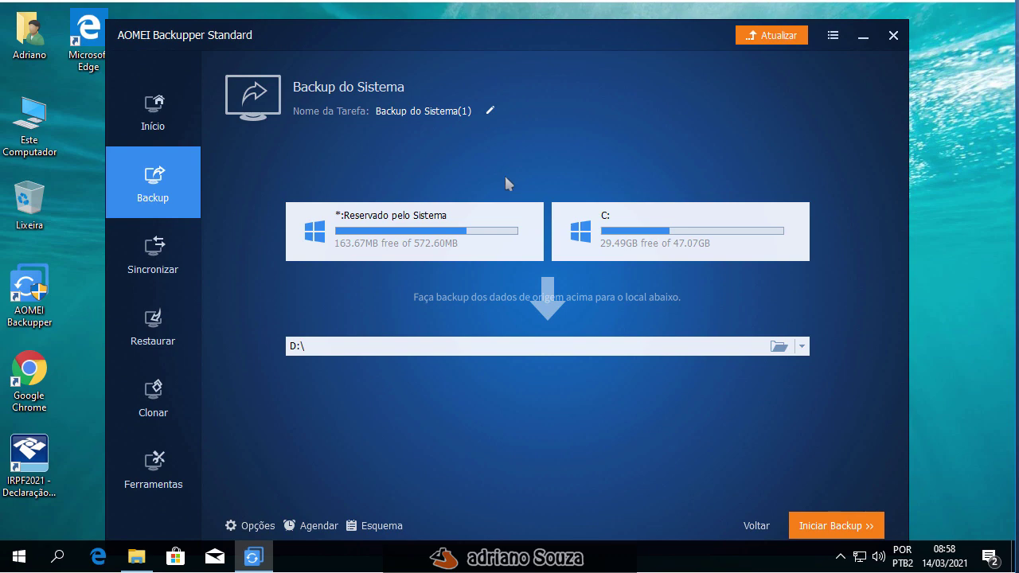
left_click(777, 347)
left_click(289, 277)
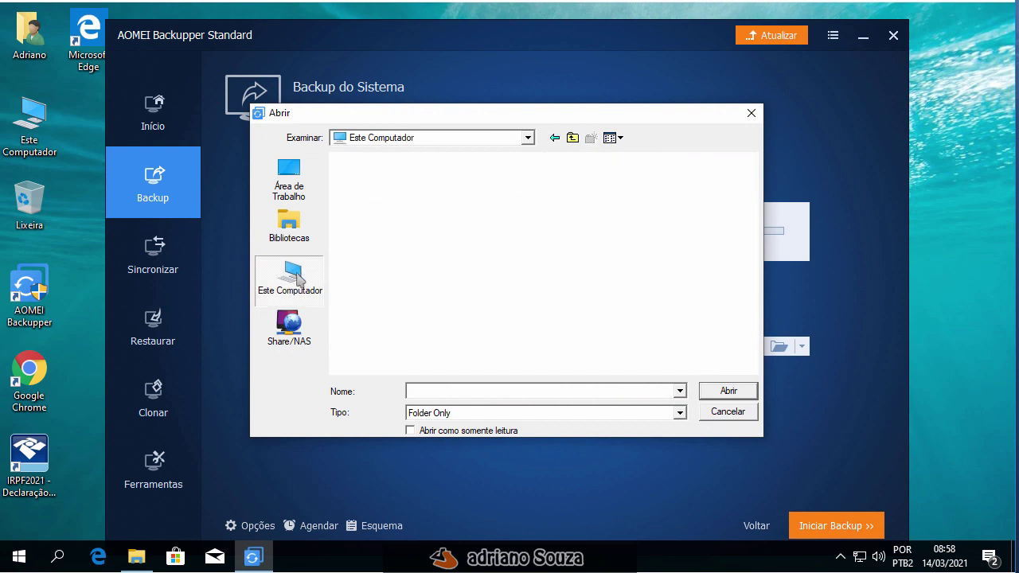
scroll(517, 303, "down", 3)
left_click(549, 306)
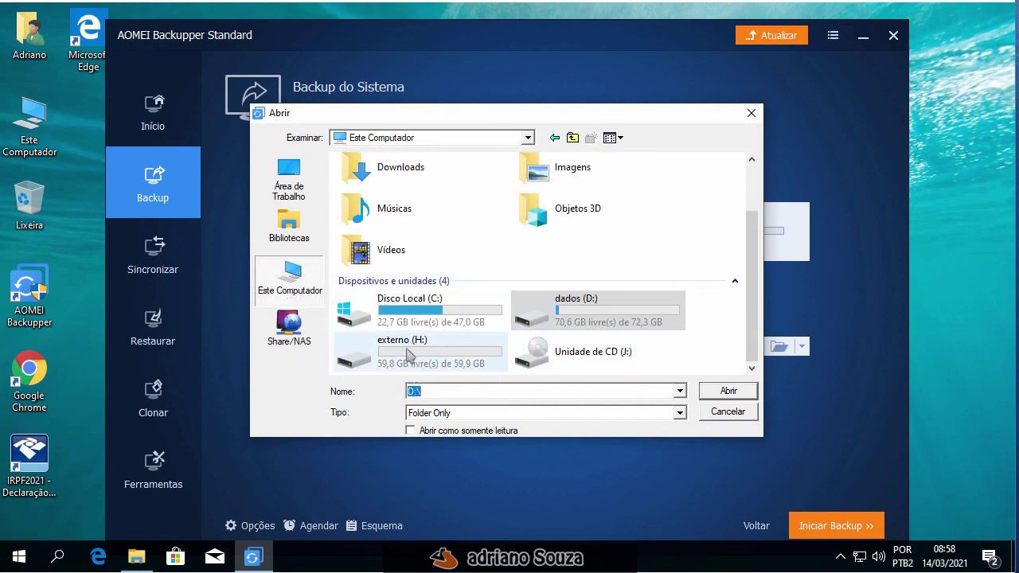
left_click(393, 358)
double_click(393, 358)
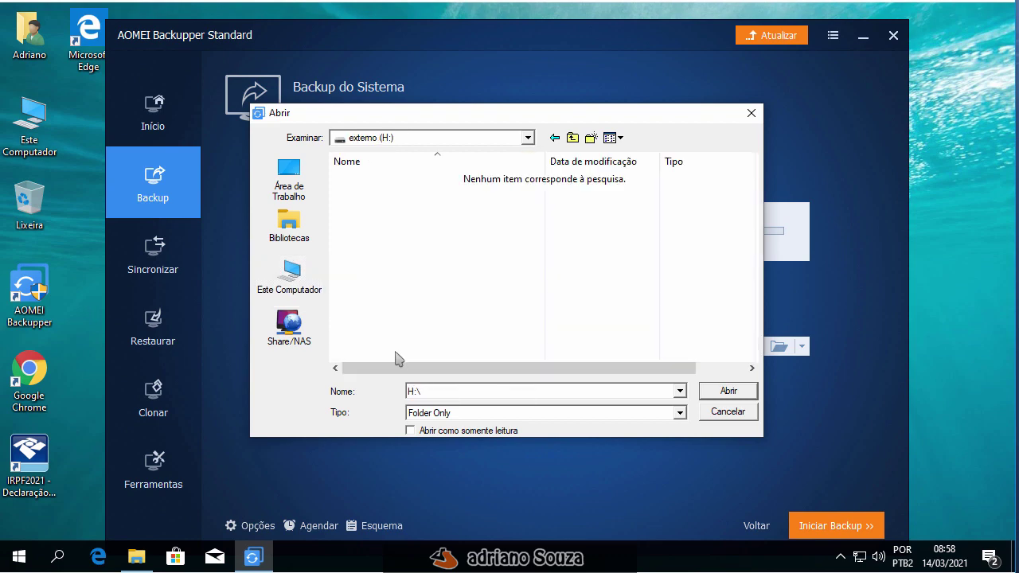
left_click(729, 391)
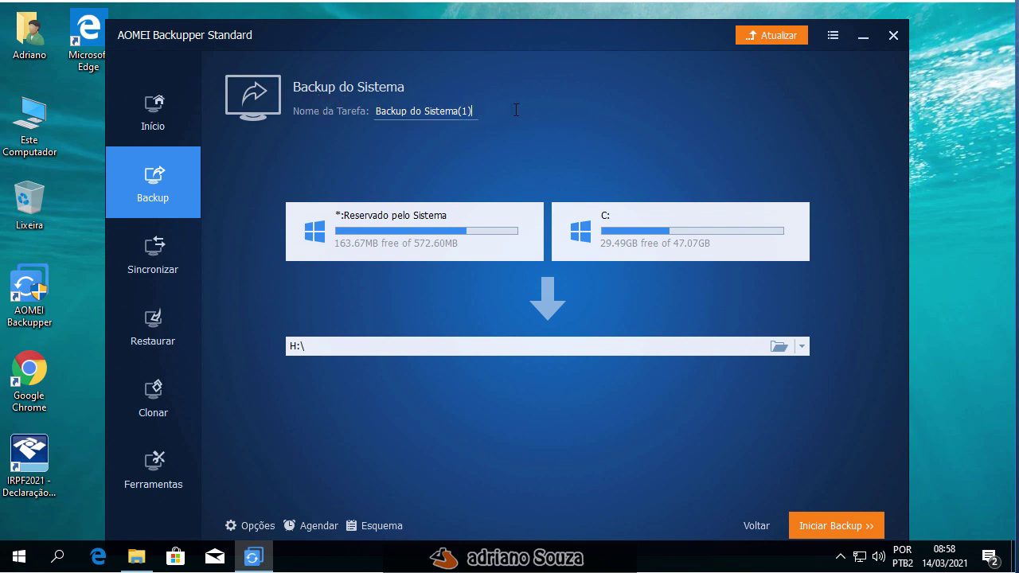
Step: Rename the system backup task as BackupW10_14-03-2021
key("BackSpace")
key("BackSpace")
key("BackSpace")
key("BackSpace")
key("BackSpace")
key("BackSpace")
key("BackSpace")
key("BackSpace")
key("BackSpace")
key("BackSpace")
key("BackSpace")
key("BackSpace")
key("BackSpace")
key("BackSpace")
type("w")
key("BackSpace")
type("W10_14-03-2021")
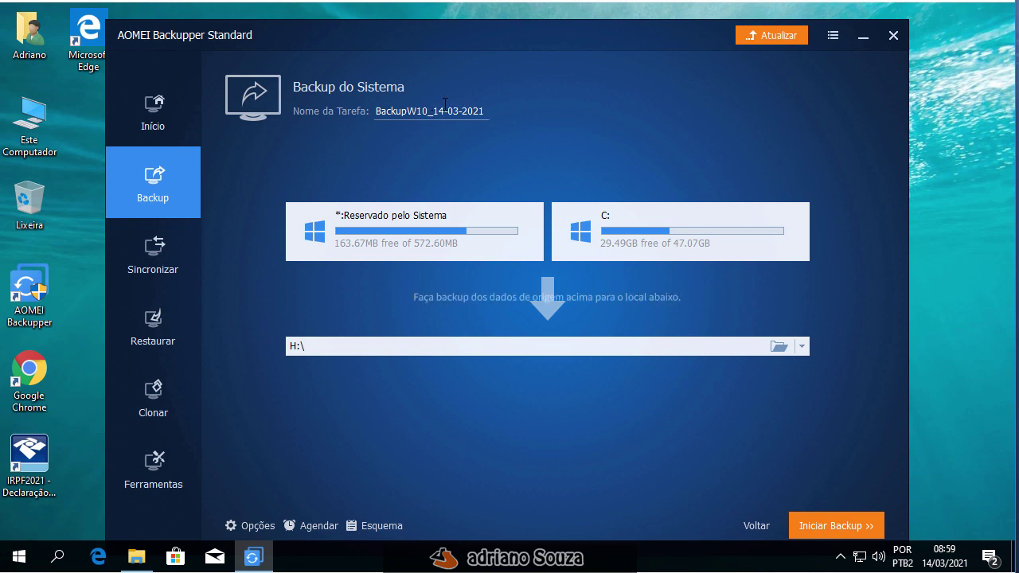
left_click(541, 305)
Step: Run the system backup to completion and return to the backup management page
left_click(814, 527)
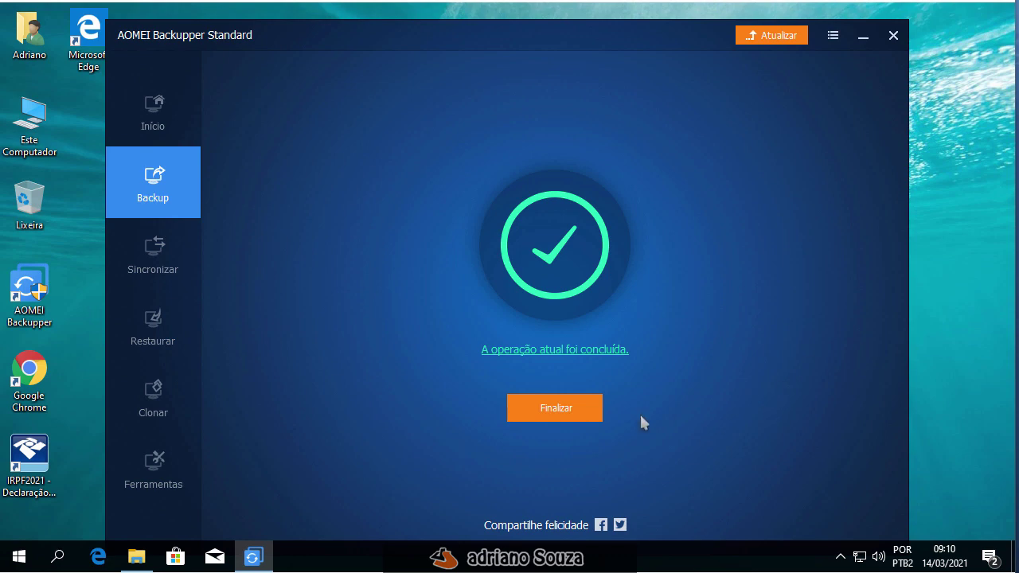
left_click(551, 417)
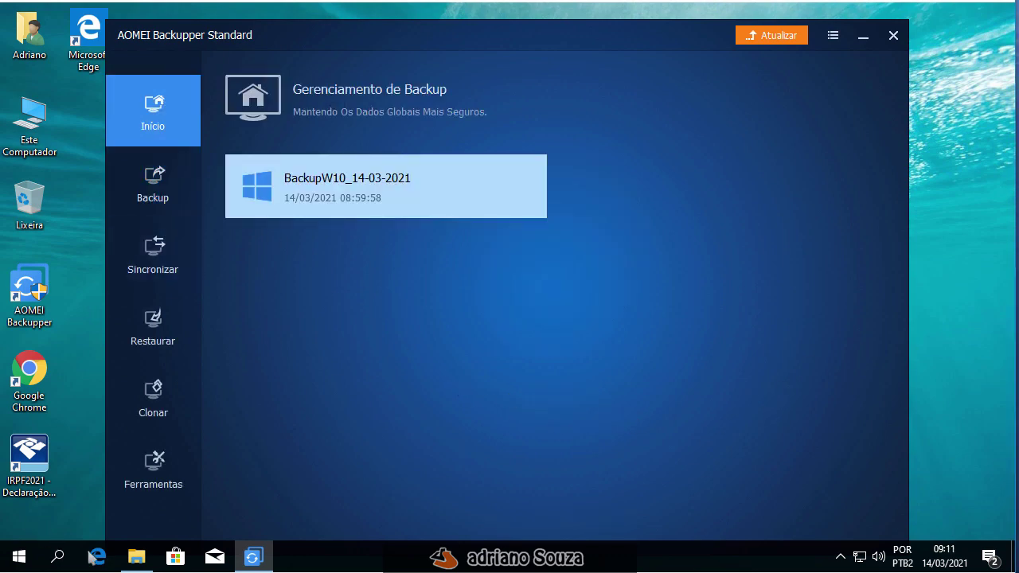
Step: Switch to File Explorer and check the contents and free space of the externo (H:) drive
left_click(136, 556)
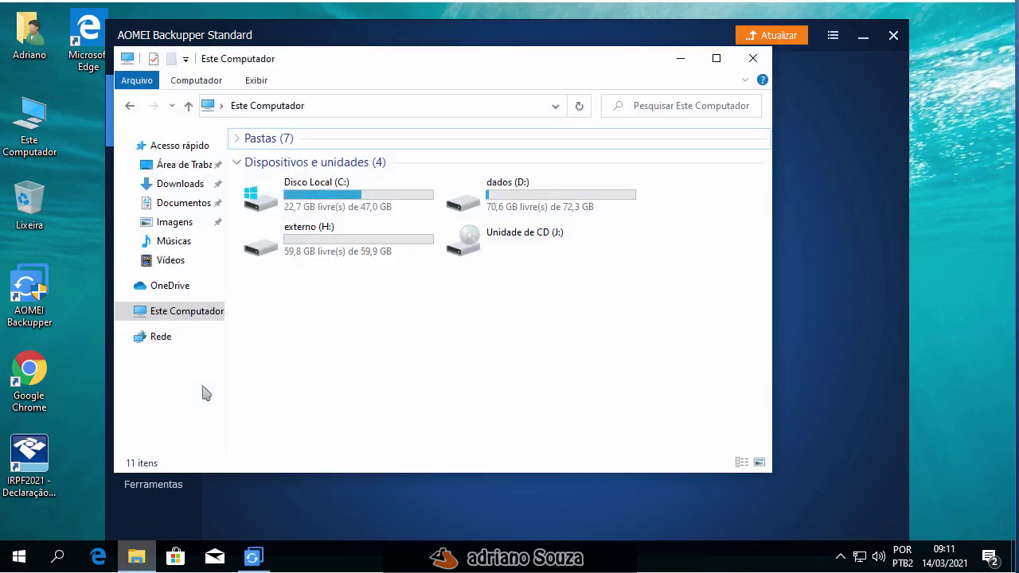
double_click(296, 248)
right_click(327, 274)
left_click(373, 338)
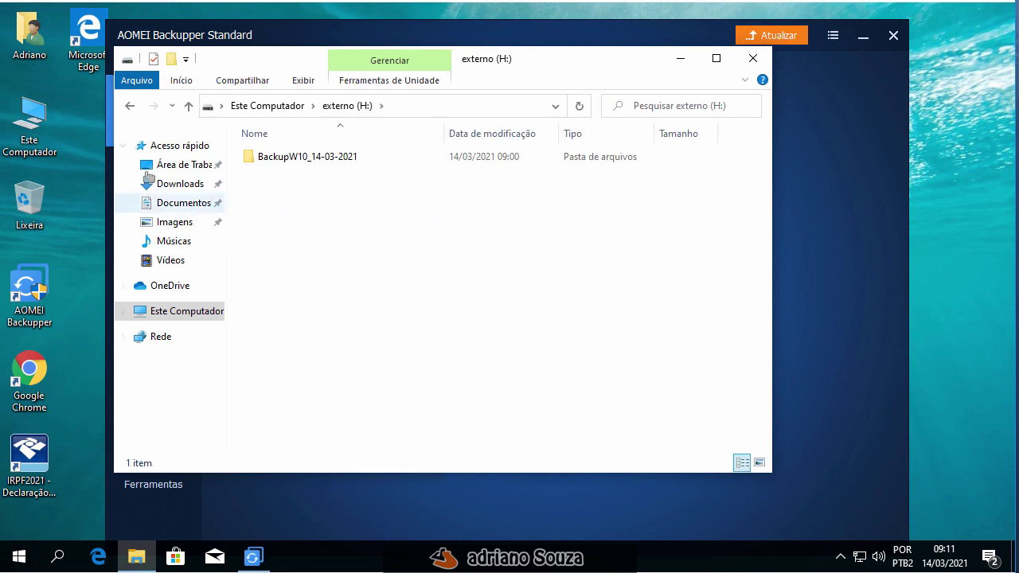
left_click(130, 106)
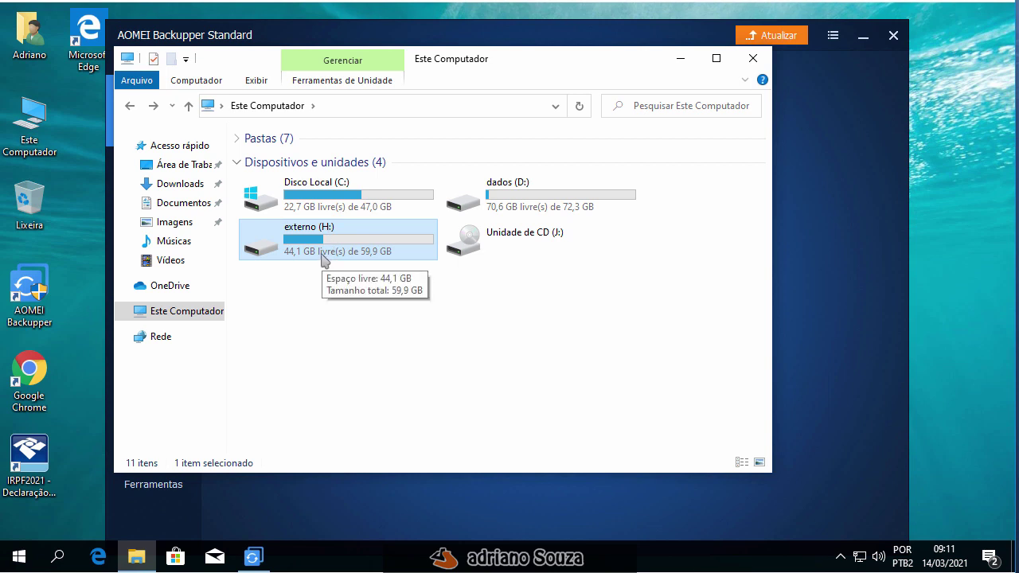
Step: Examine the backup image file inside the BackupW10_14-03-2021 folder on drive H:, and minimize File Explorer
double_click(332, 252)
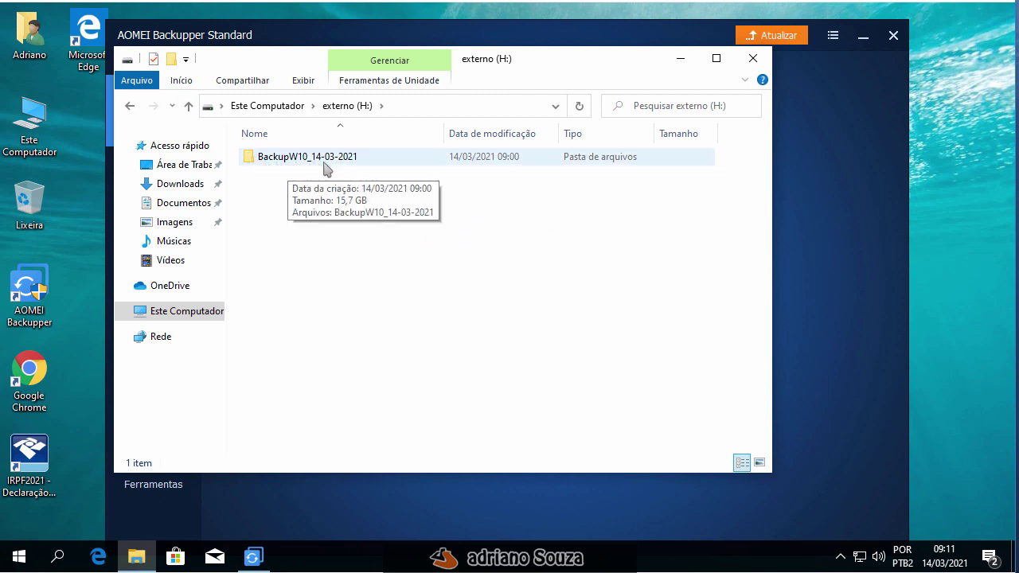
double_click(323, 160)
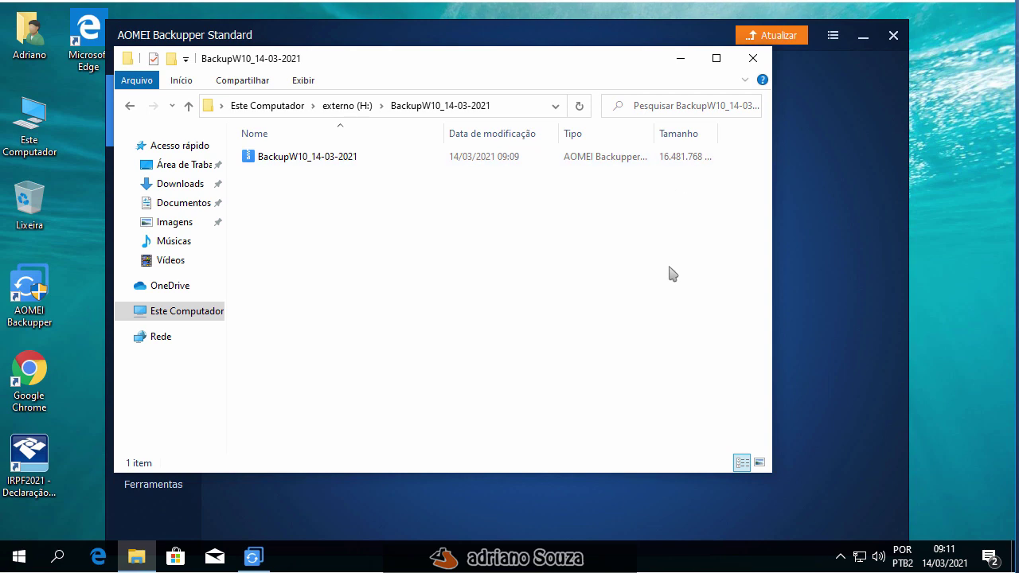
left_click(133, 106)
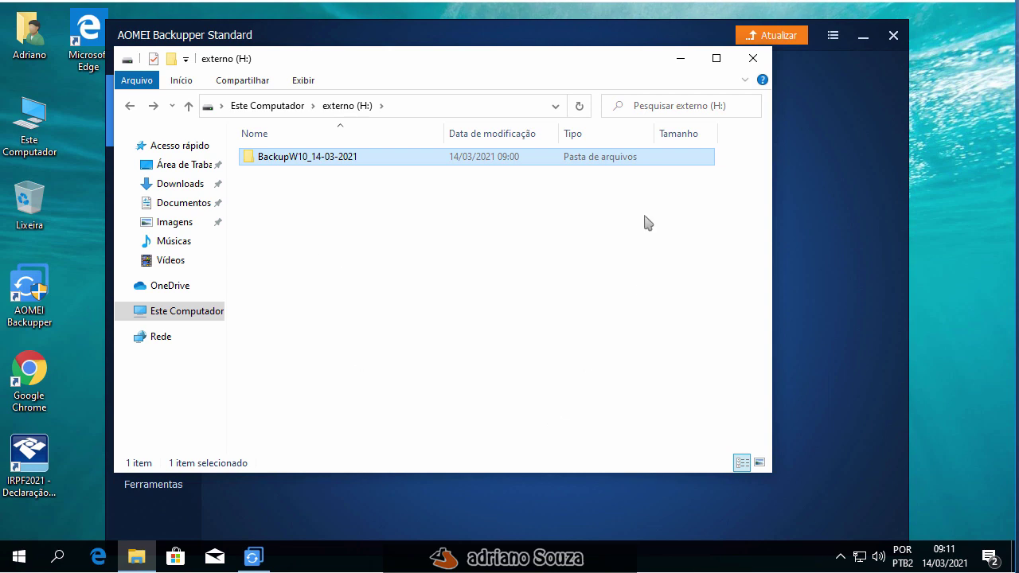
left_click(680, 58)
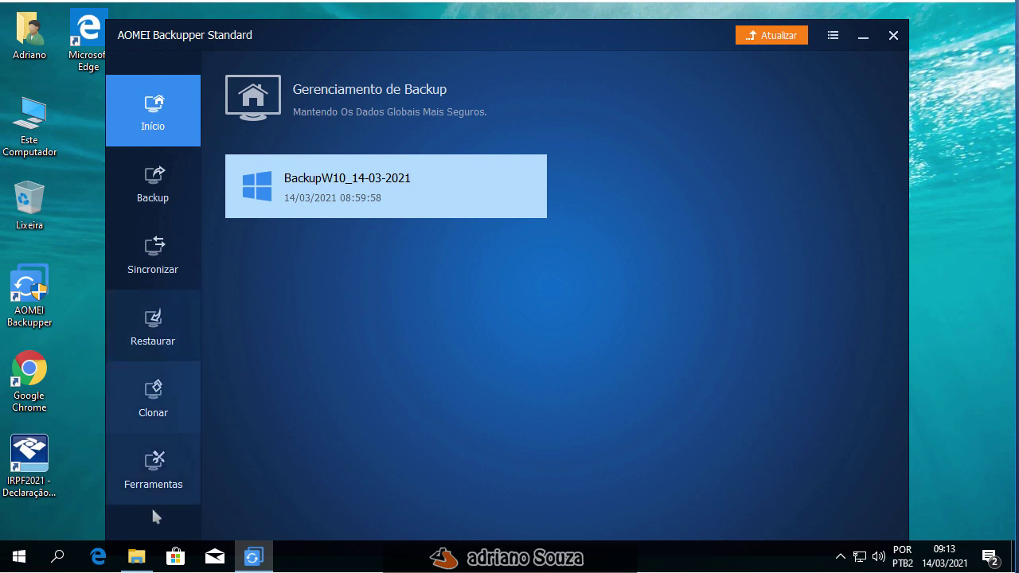
Step: Begin creating a bootable disk based on Windows PE in UEFI boot mode, without downloading the WinPE environment from the internet
left_click(142, 472)
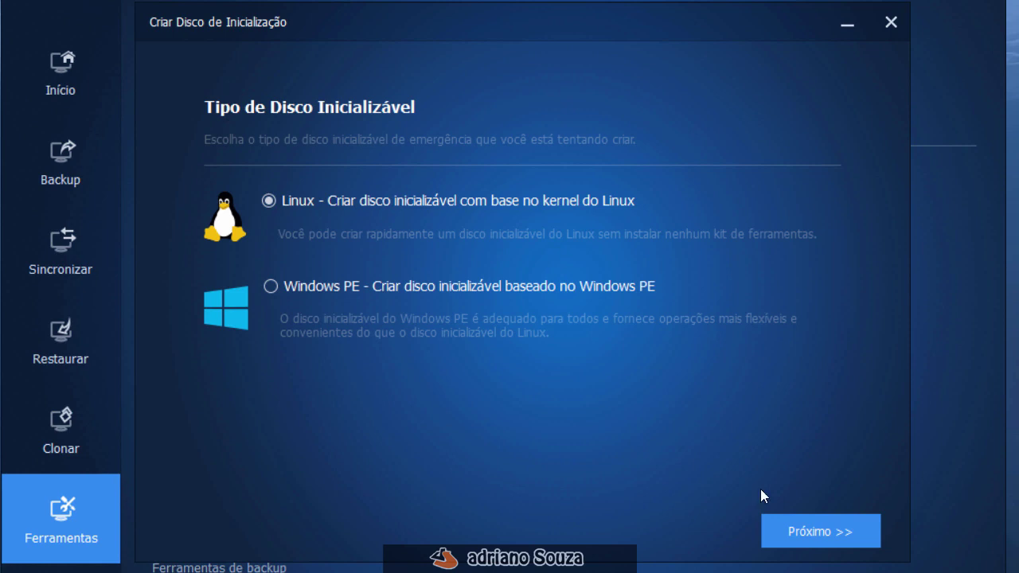
left_click(291, 287)
left_click(770, 524)
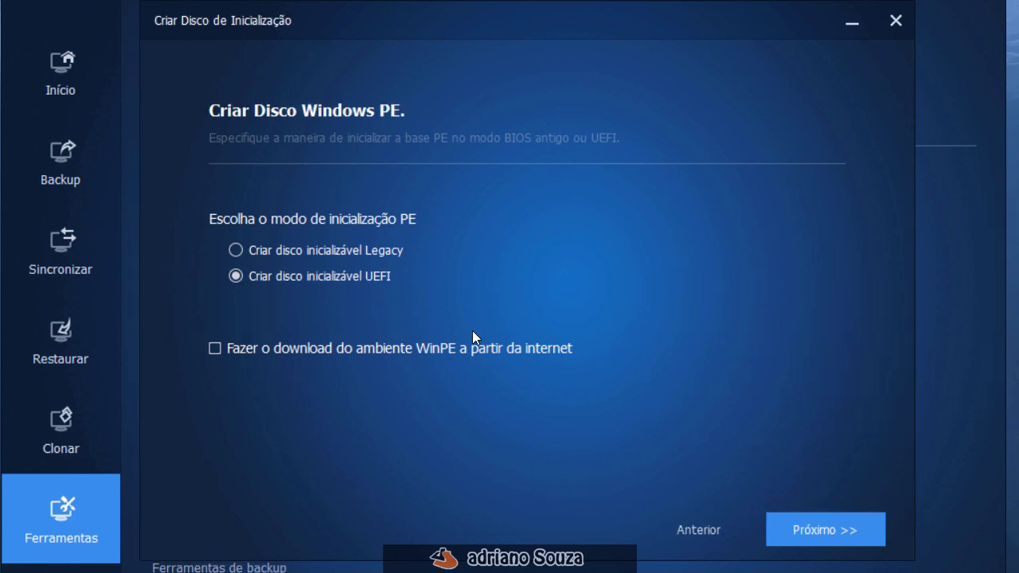
left_click(790, 531)
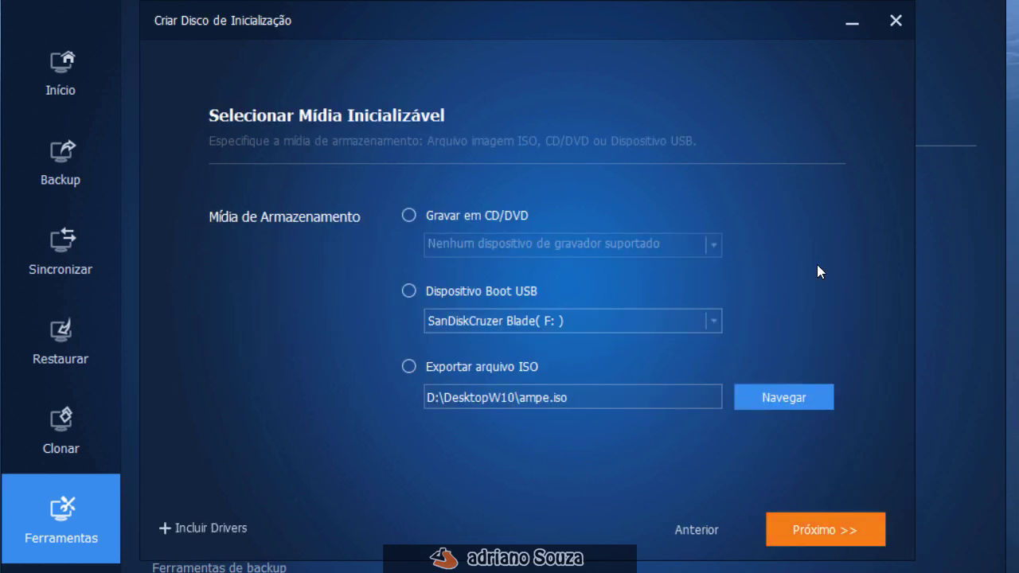
Step: Choose the SanDiskCruzer Blade (F:) USB boot device as the bootable media and agree to format it
left_click(433, 290)
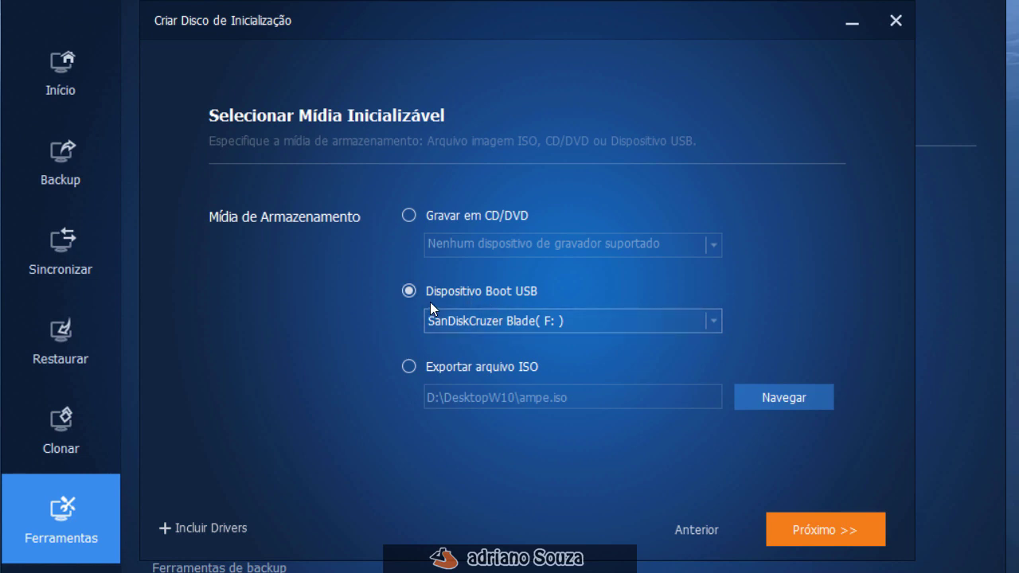
left_click(772, 528)
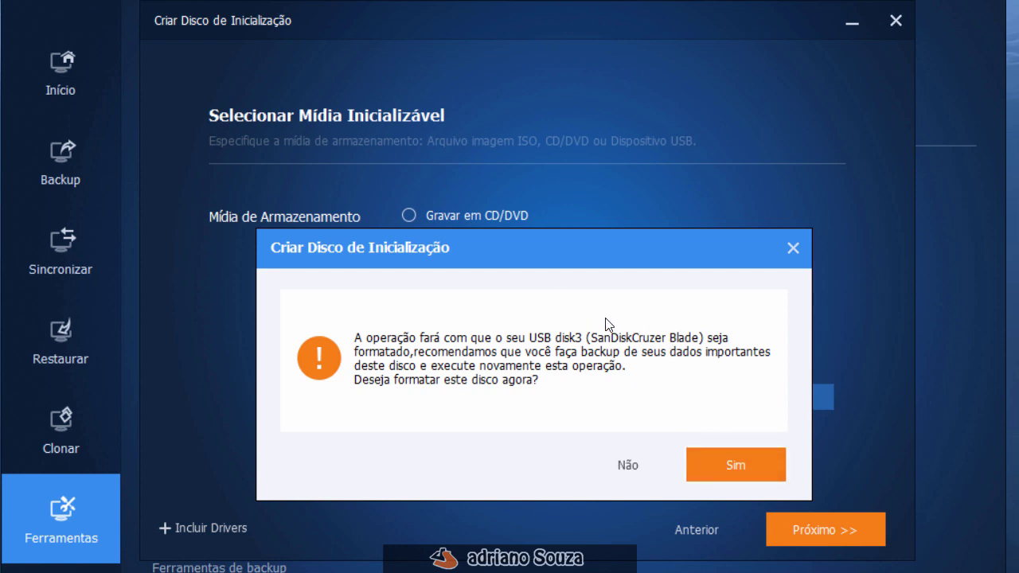
left_click(698, 461)
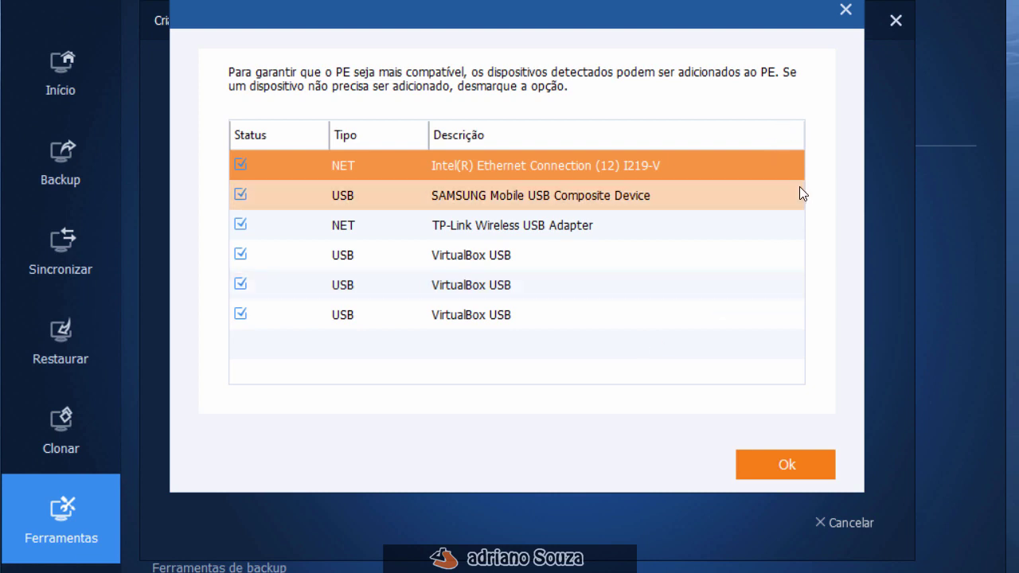
Step: Exclude all detected network and USB devices from the PE environment and start building the bootable USB drive
left_click(237, 318)
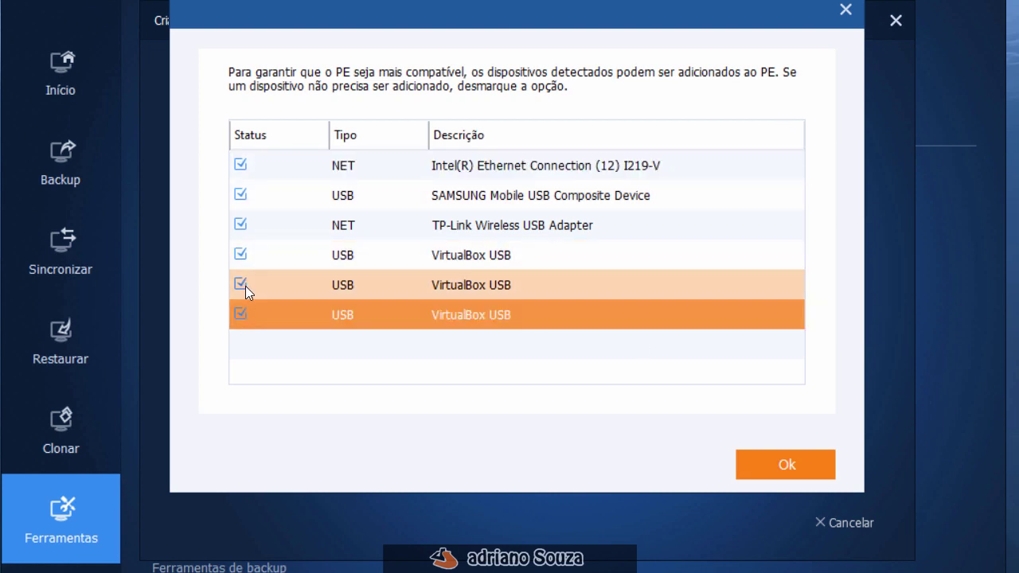
left_click(241, 285)
left_click(240, 254)
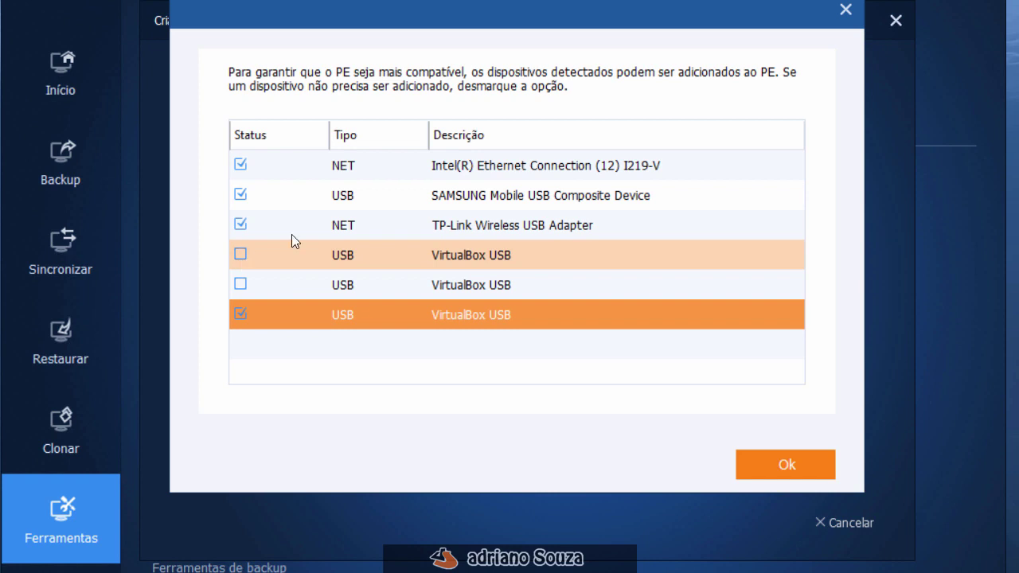
left_click(240, 314)
left_click(239, 225)
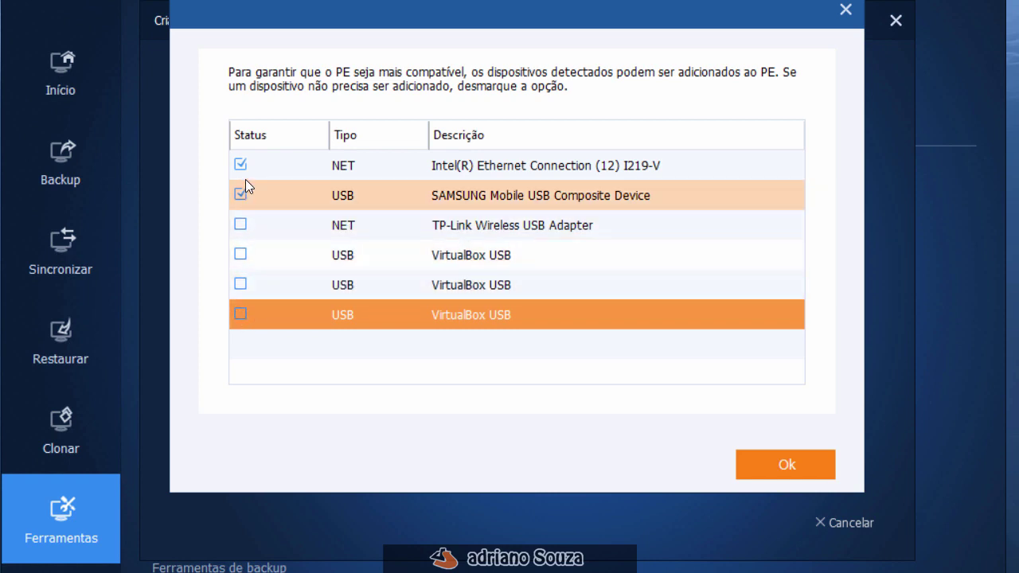
left_click(240, 164)
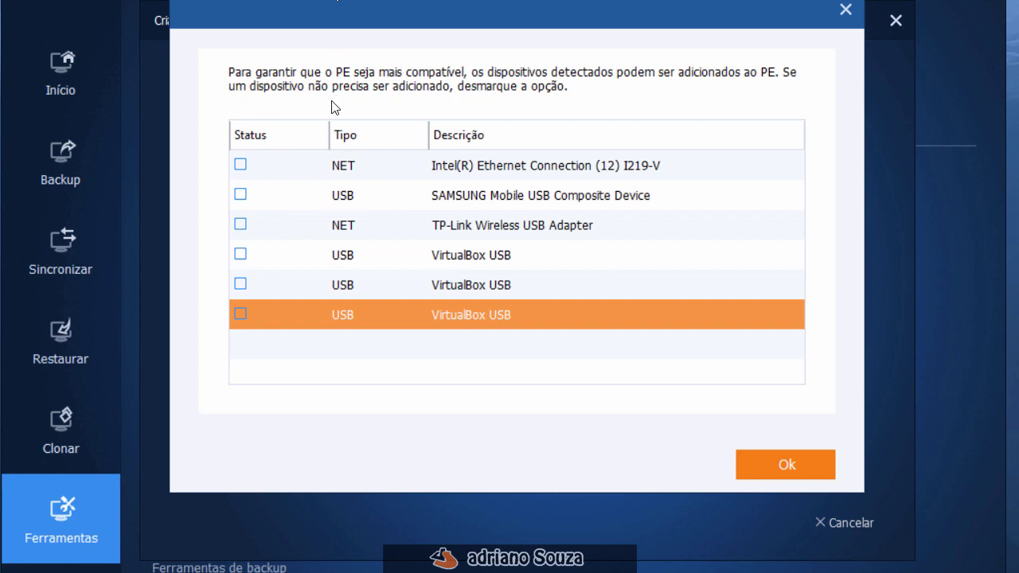
left_click(749, 465)
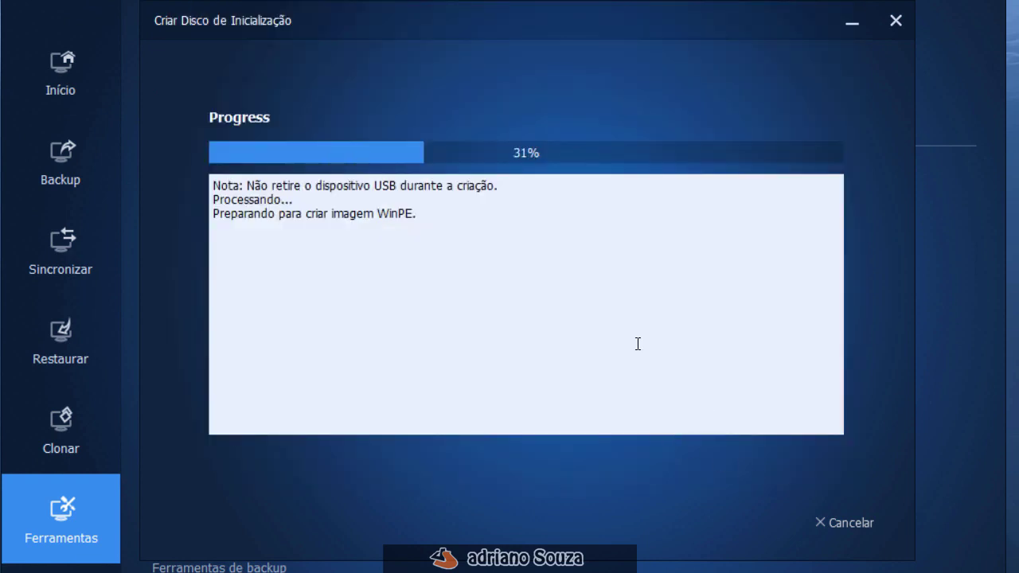